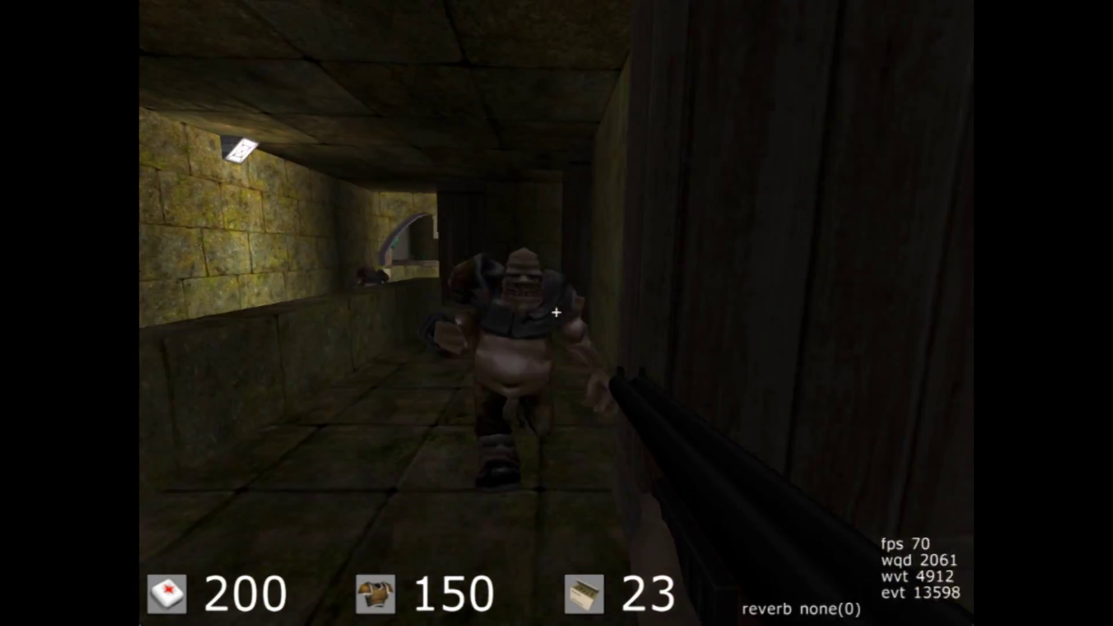
- Shoot the ogre with the shotgun, then fire rockets at the monsters along the water
{"action": "left_click", "coordinate": [557, 313]}
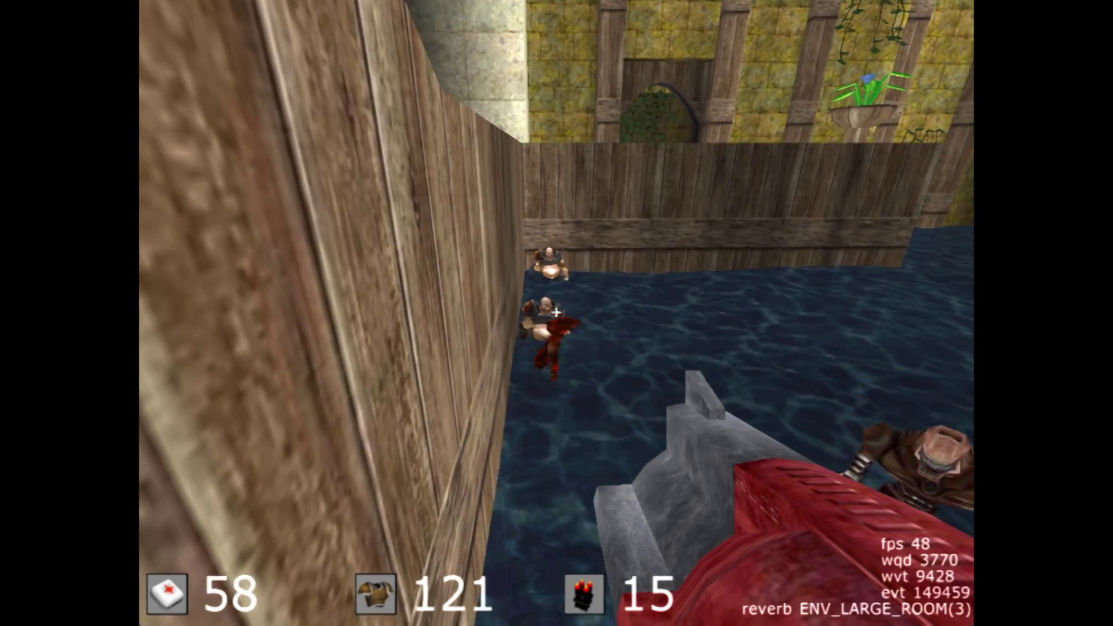
{"action": "left_click", "coordinate": [557, 313]}
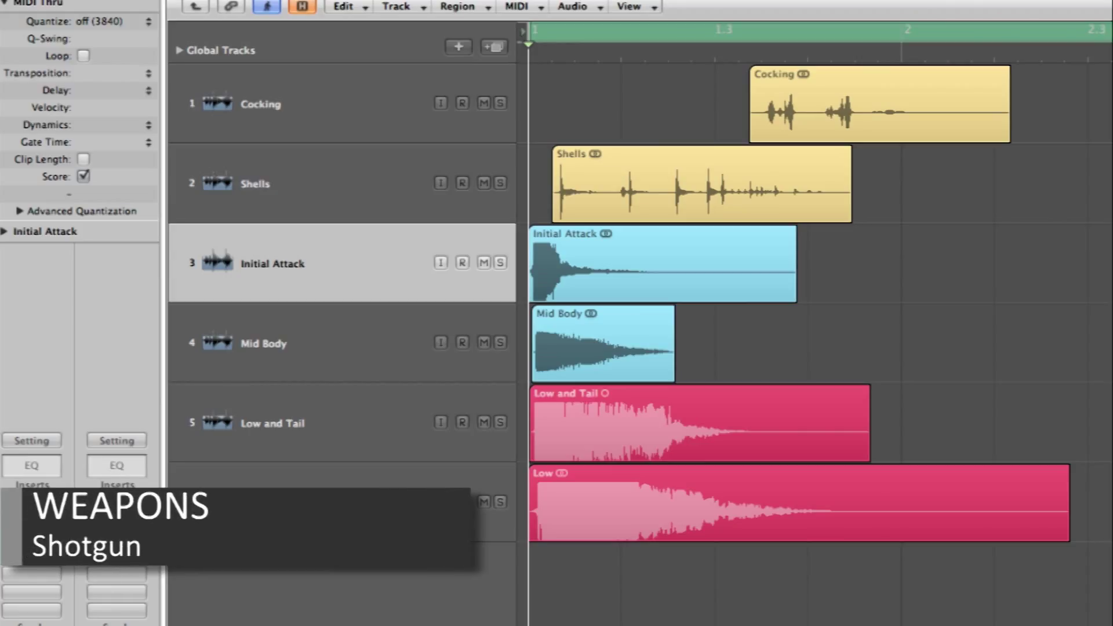
- Play back the layered shotgun, rifle and rocket launcher sessions in turn
{"action": "key", "text": "space"}
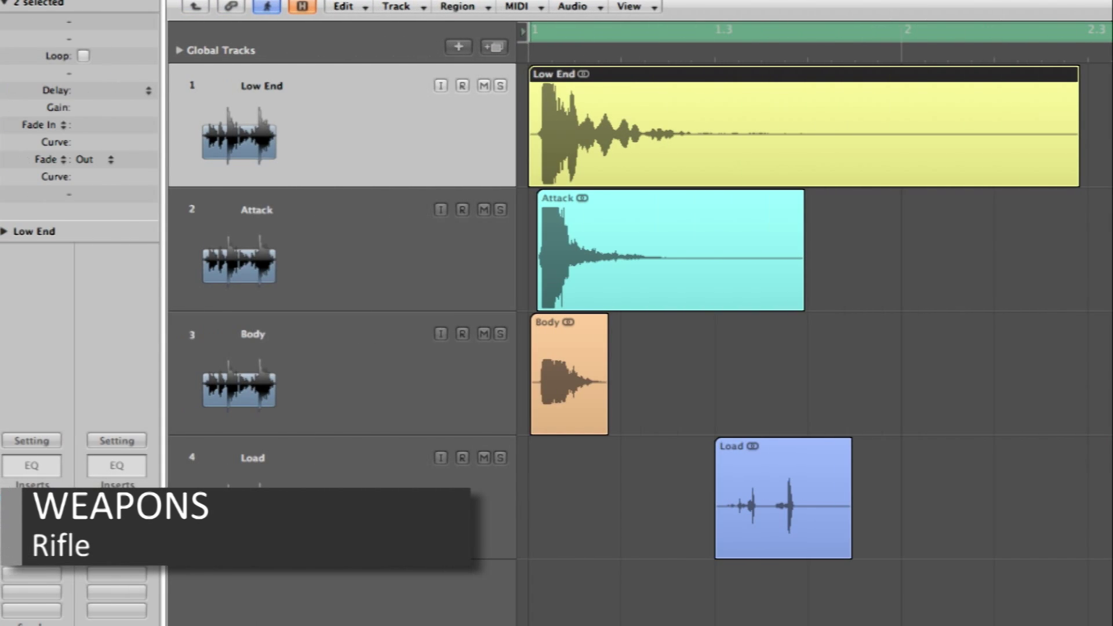
{"action": "key", "text": "space"}
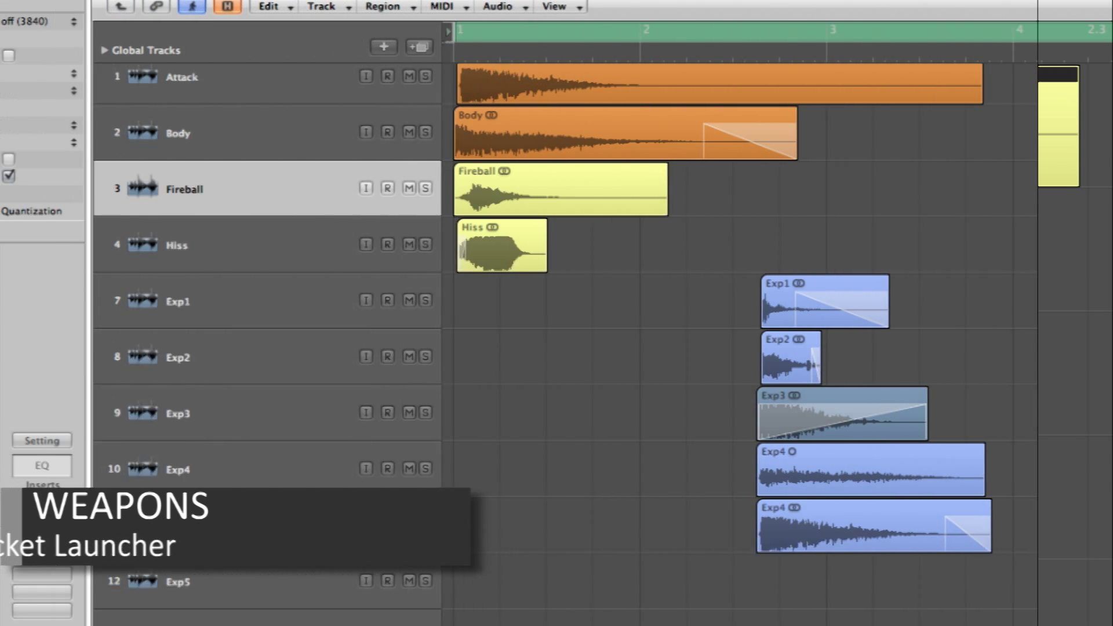
{"action": "key", "text": "space"}
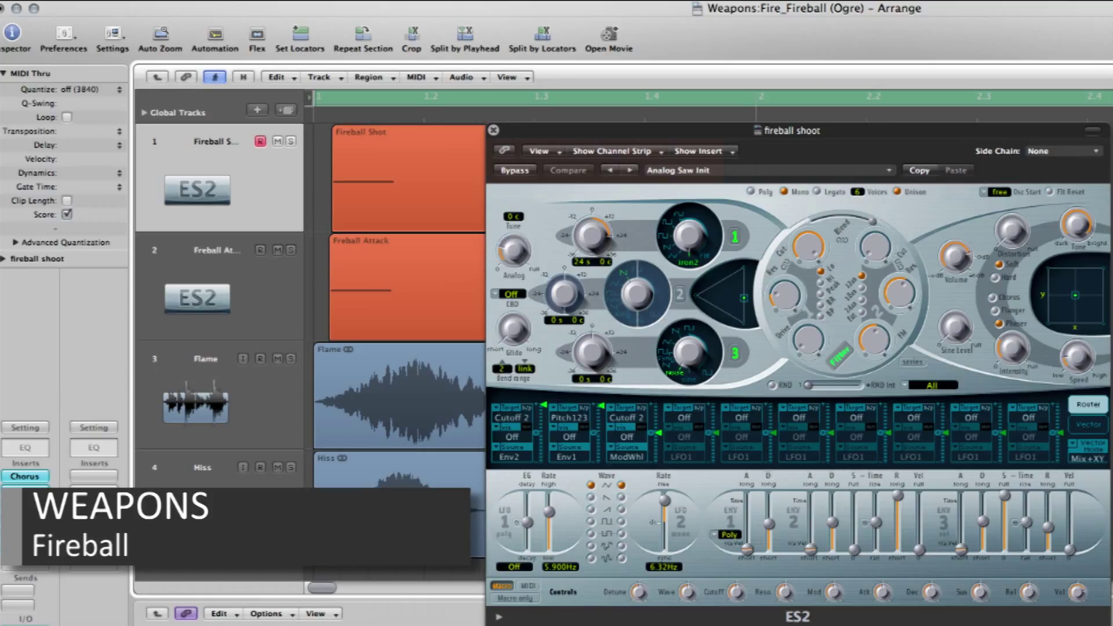
- Play the Fireball (Ogre) project's ES2 synth layers with the Flame and Hiss tracks
{"action": "key", "text": "space"}
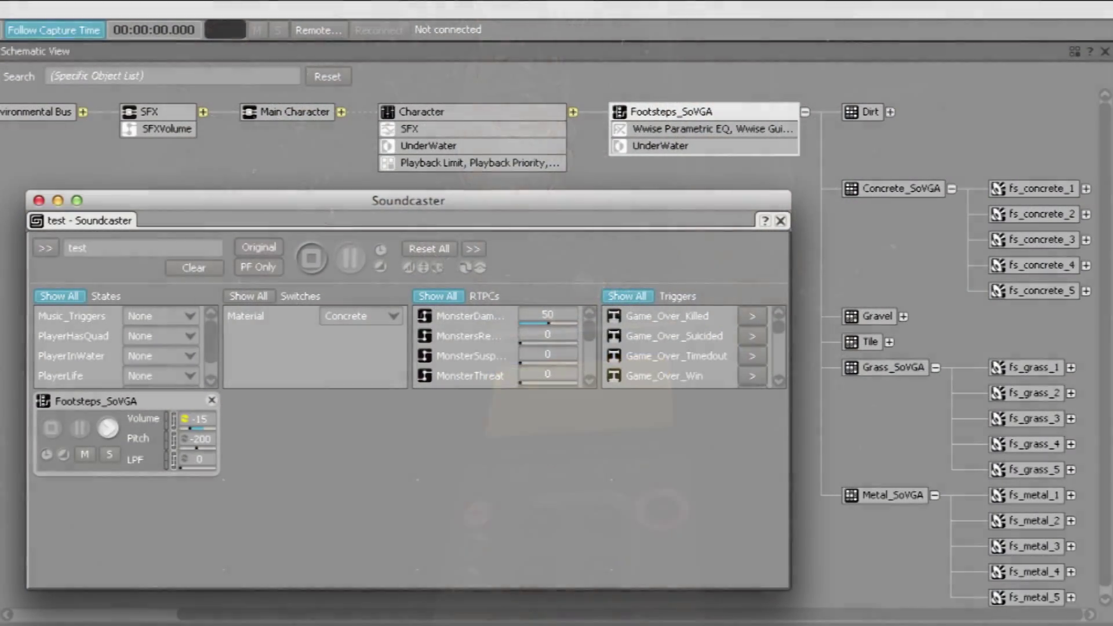
- Play Footsteps_SoVGA on Concrete, switch the Material to Grass, and play it again
{"action": "key", "text": "space"}
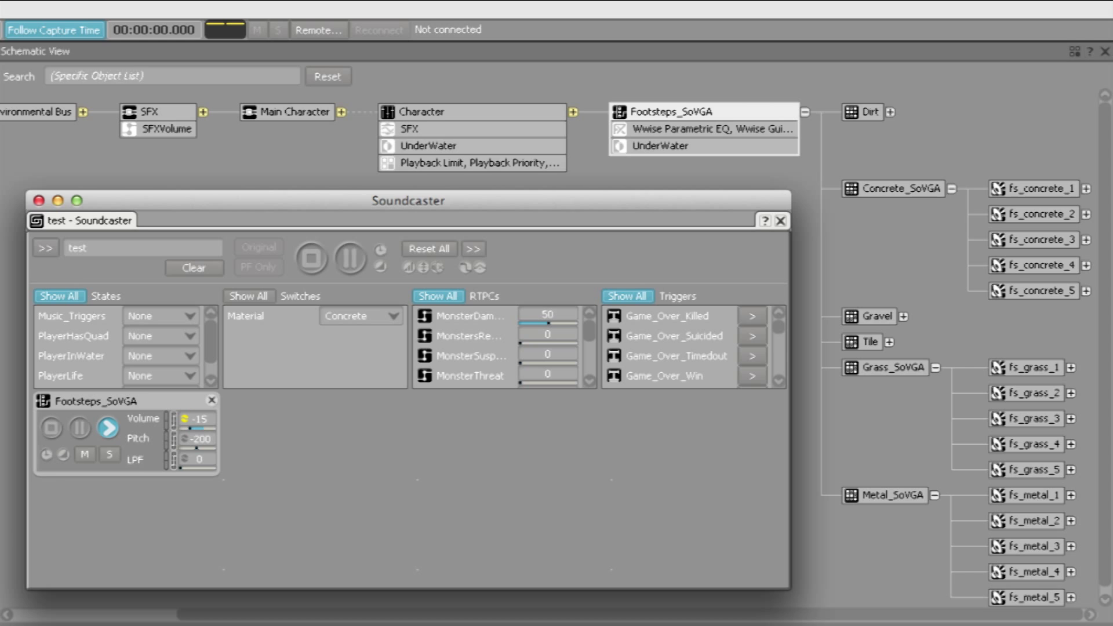
{"action": "left_click", "coordinate": [360, 316]}
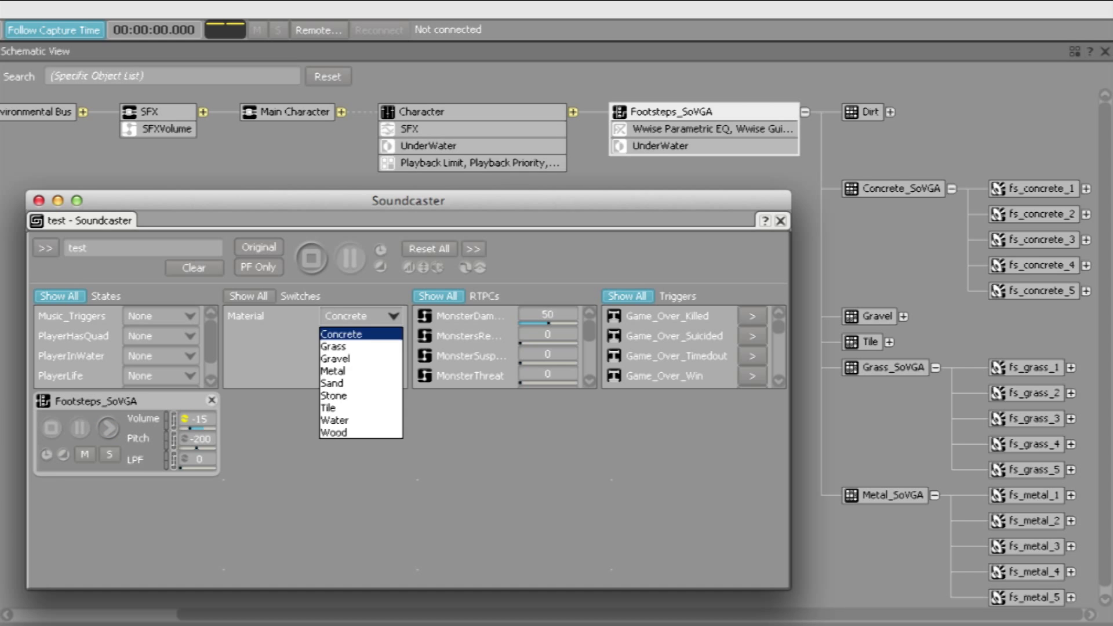
{"action": "left_click", "coordinate": [347, 346]}
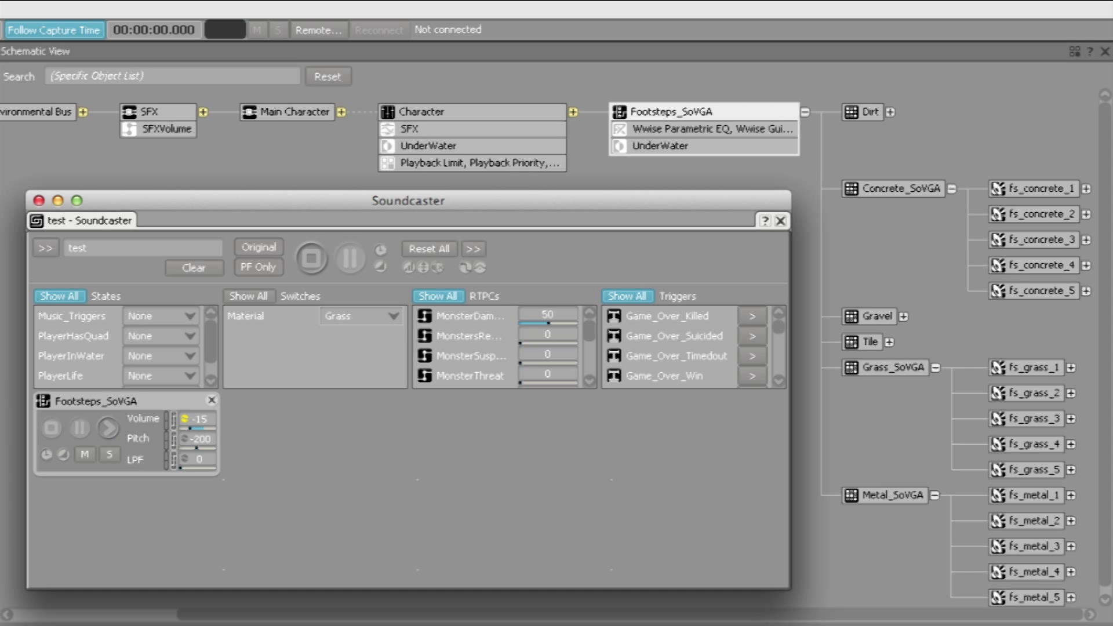
{"action": "key", "text": "space"}
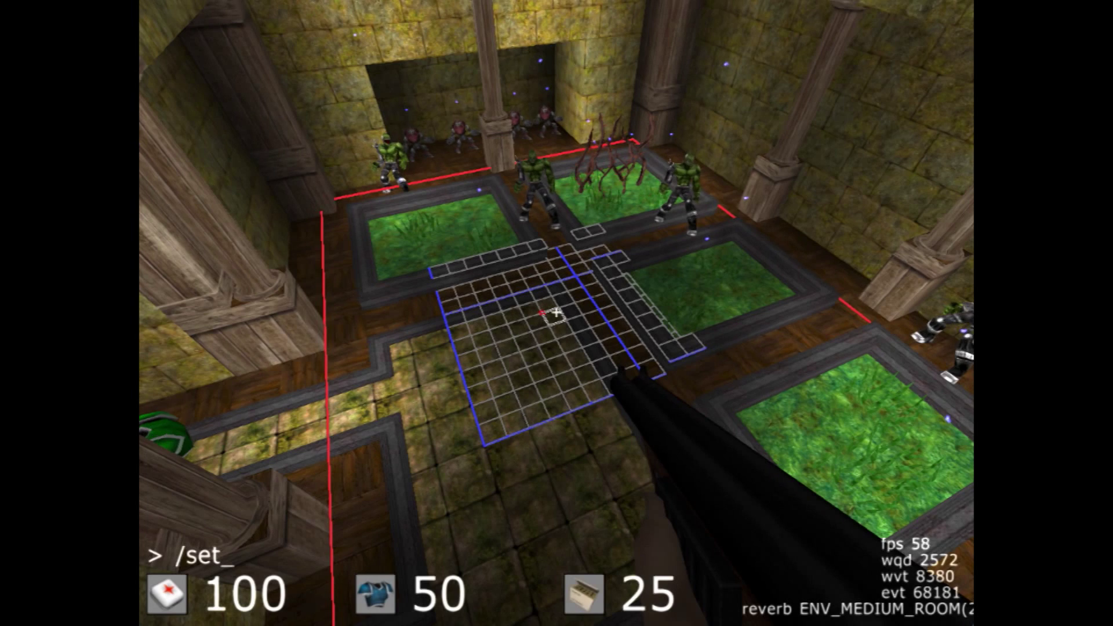
- Set the area's Wwise environment with setwwiseenv 1, then change it with setwwiseenv 4
{"action": "type", "text": "e"}
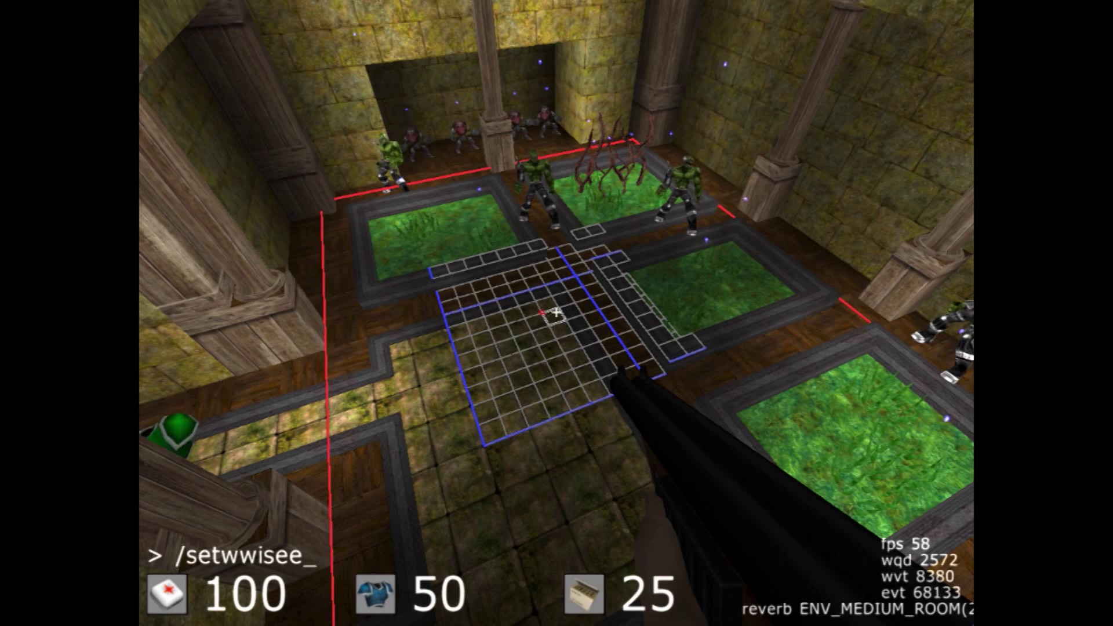
{"action": "type", "text": "nv 1"}
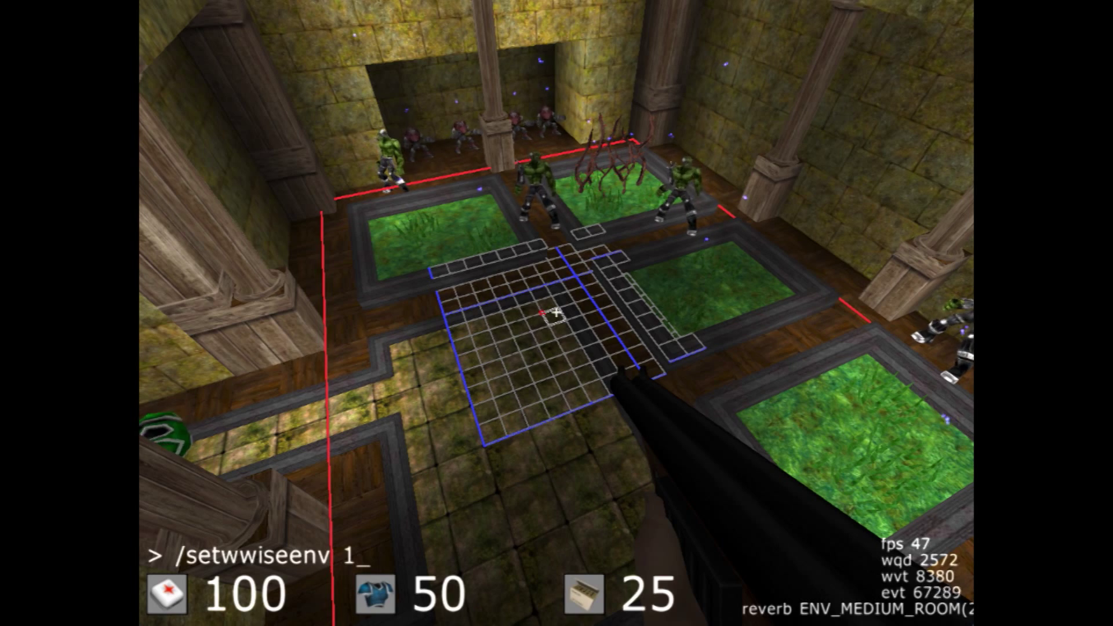
{"action": "type", "text": "etwwiseenv"}
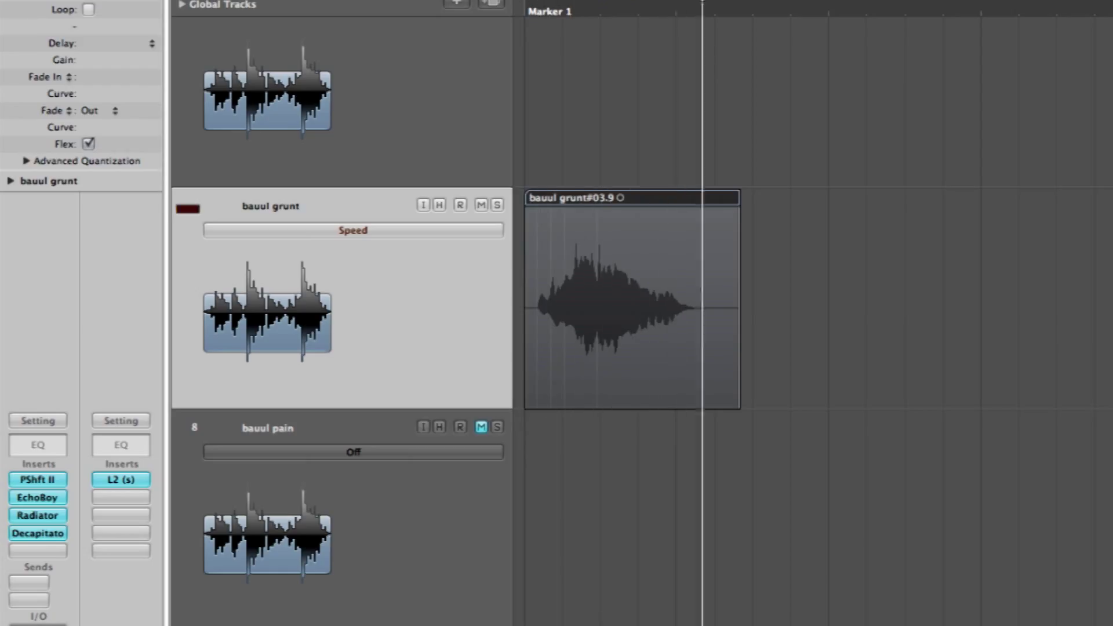
- Stretch the bauul grunt region to over twice its length using Flex Speed mode
{"action": "left_click_drag", "start_coordinate": [740, 232], "coordinate": [1056, 232]}
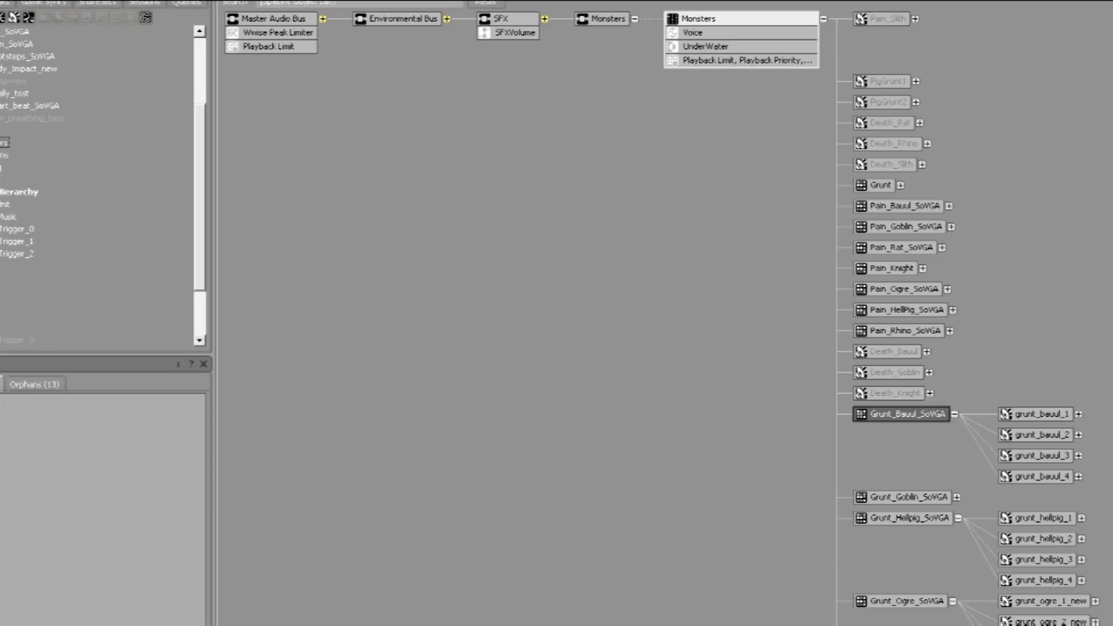
- Select Grunt_Hellpig_SoVGA and then Grunt_Ogre_SoVGA in the Schematic View
{"action": "left_click", "coordinate": [903, 518]}
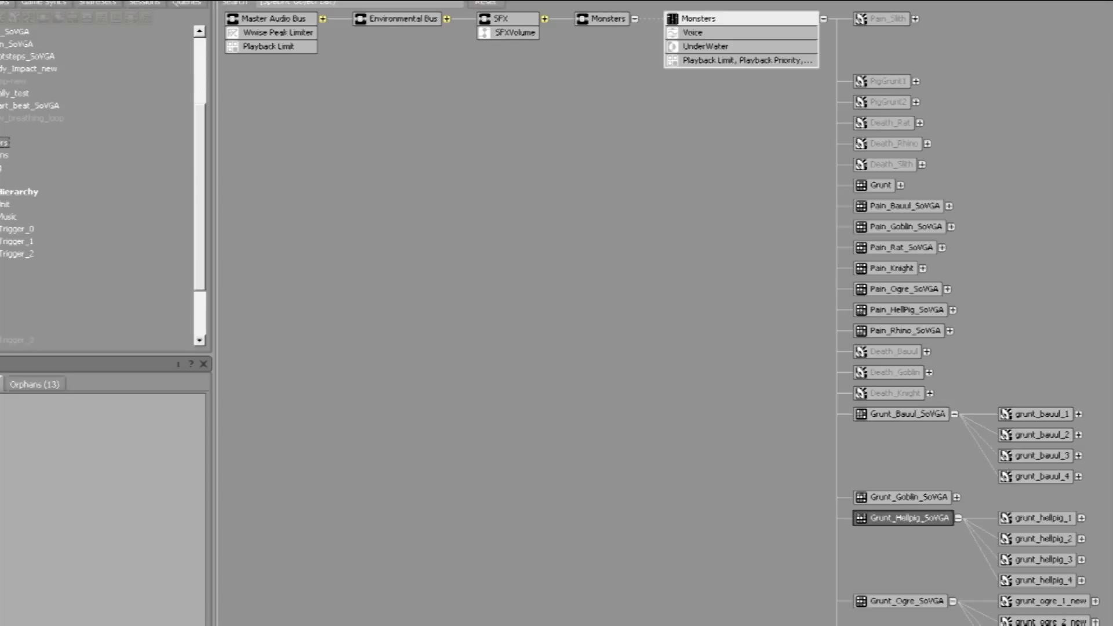
{"action": "left_click", "coordinate": [903, 601]}
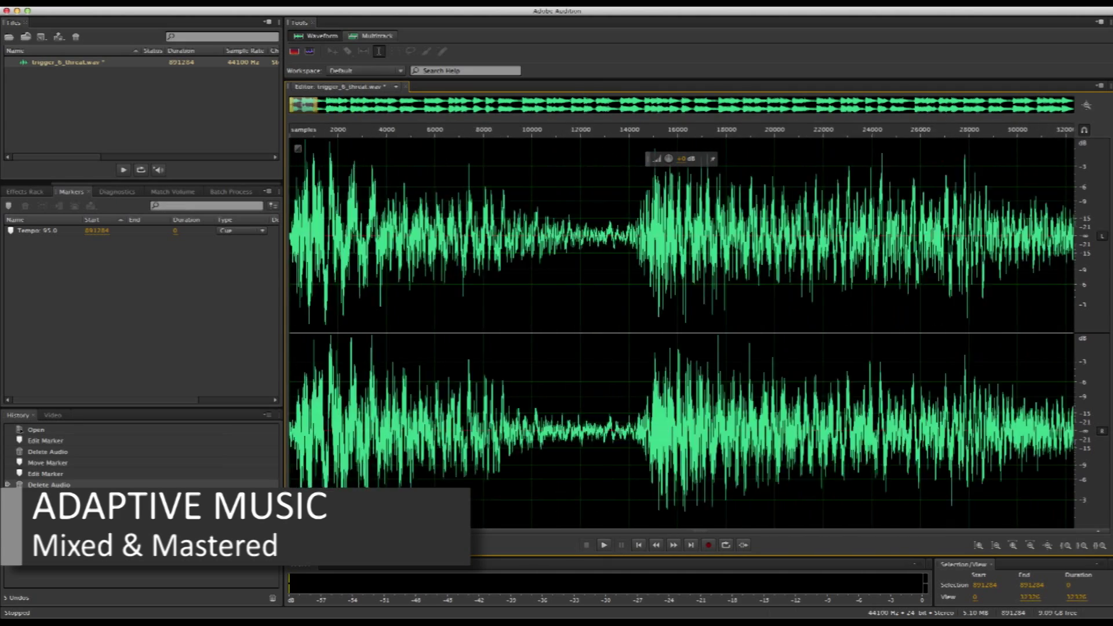
- Zoom the AkCube Music waveform in to sample-level detail
{"action": "key", "text": "="}
{"action": "key", "text": "="}
{"action": "key", "text": "="}
{"action": "key", "text": "="}
{"action": "key", "text": "="}
{"action": "key", "text": "="}
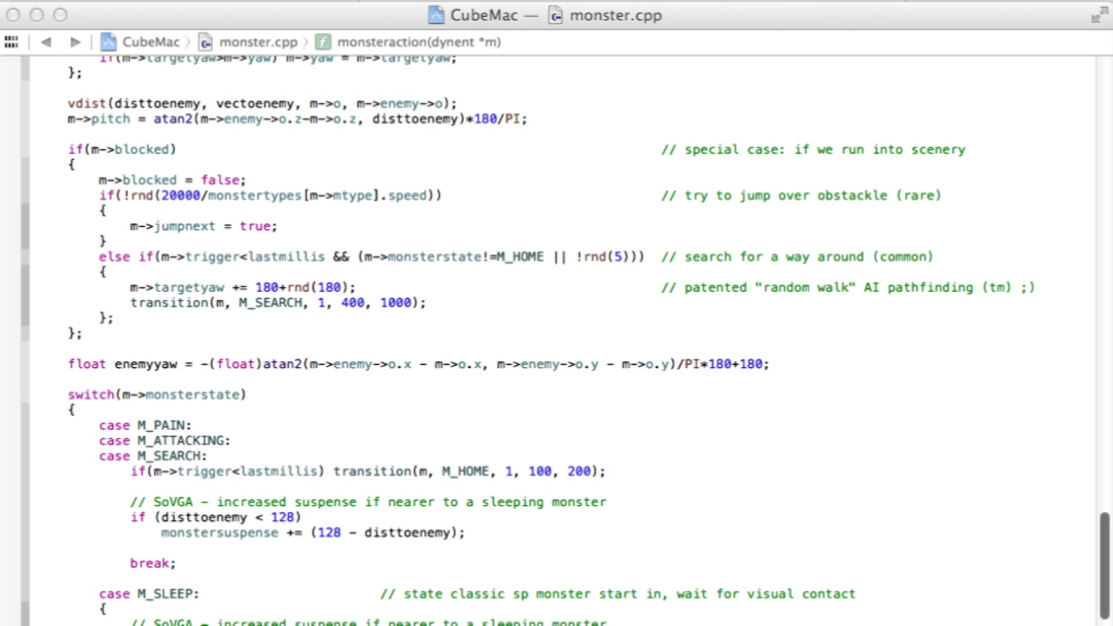
- Scroll monster.cpp down to the case M_SLEEP block of monsteraction
{"action": "left_click", "coordinate": [83, 334]}
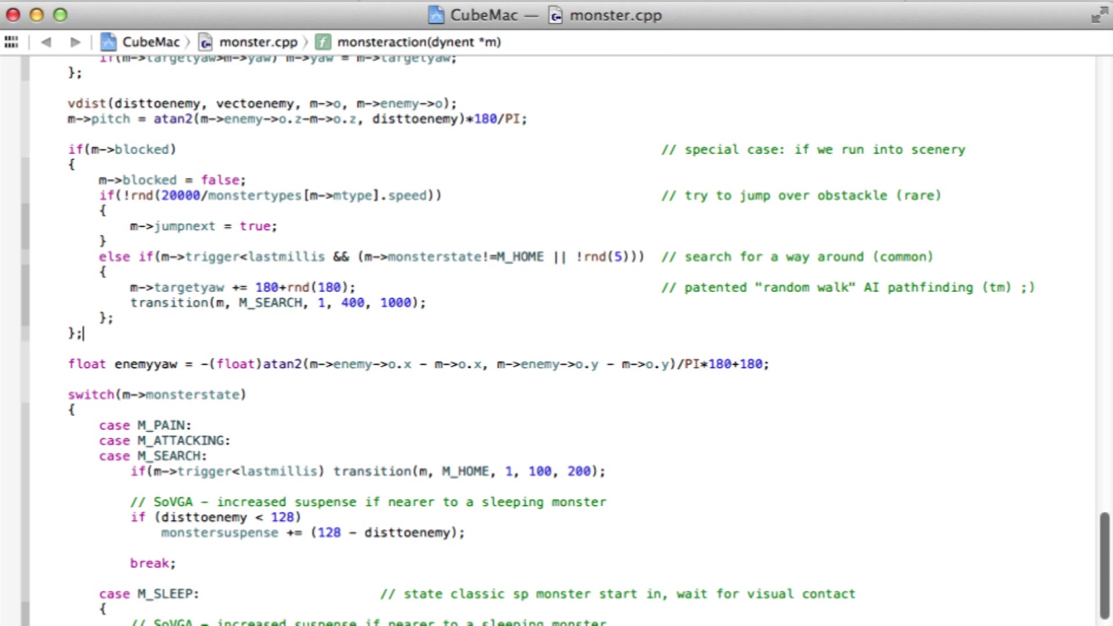
{"action": "scroll", "coordinate": [566, 340], "scroll_direction": "down", "scroll_amount": 5}
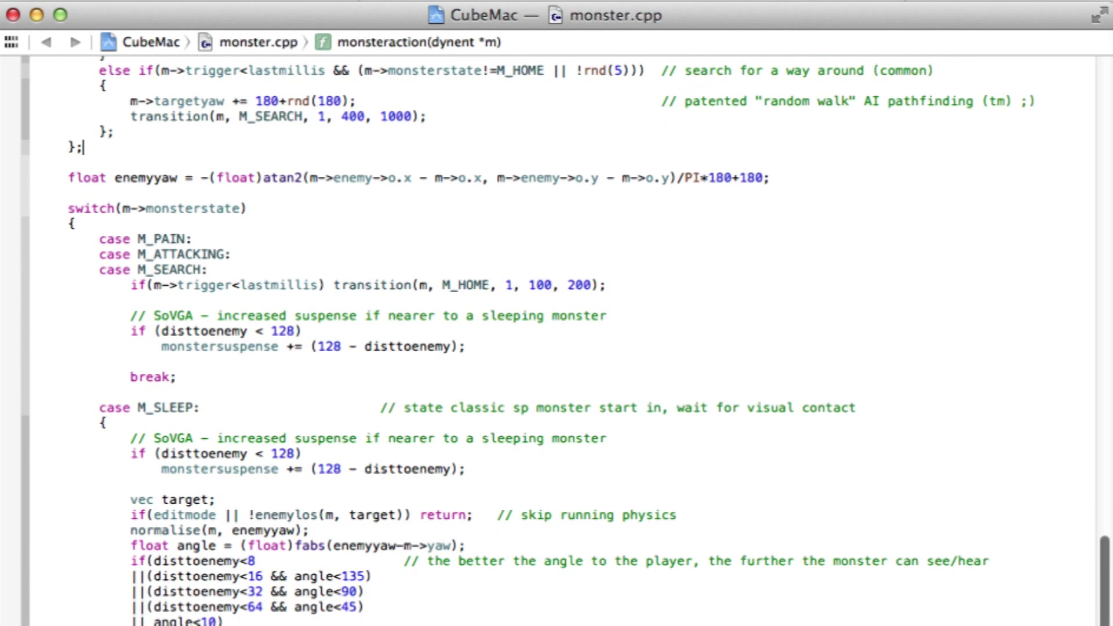
{"action": "scroll", "coordinate": [566, 340], "scroll_direction": "down", "scroll_amount": 5}
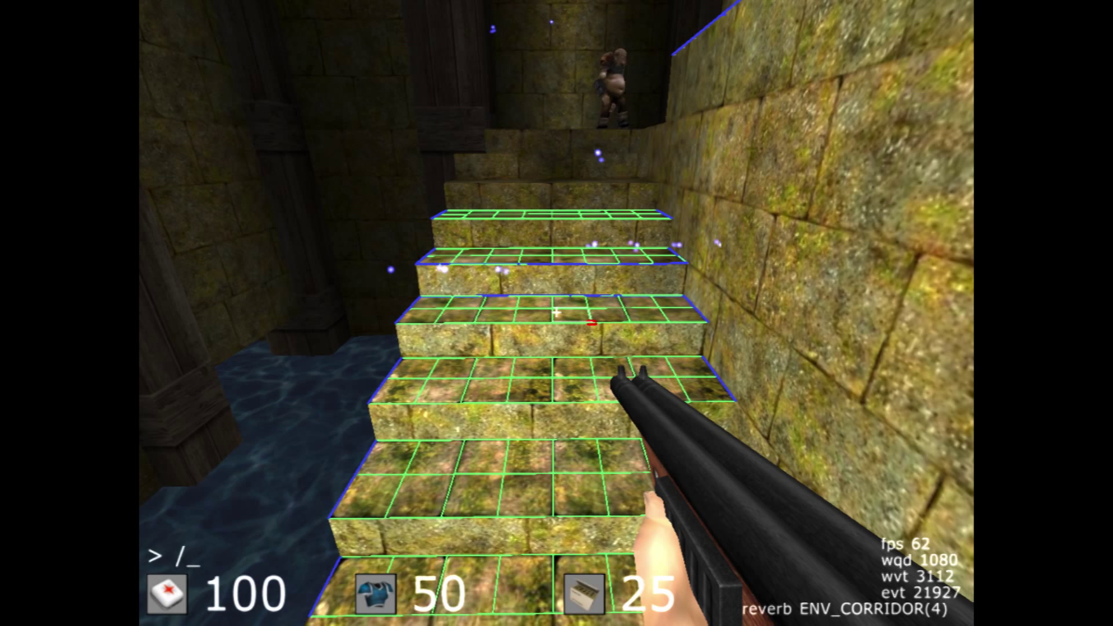
- Place music trigger 1 with newent trigger 1 1, then add another with newent trigger 2 1
{"action": "type", "text": "newent "}
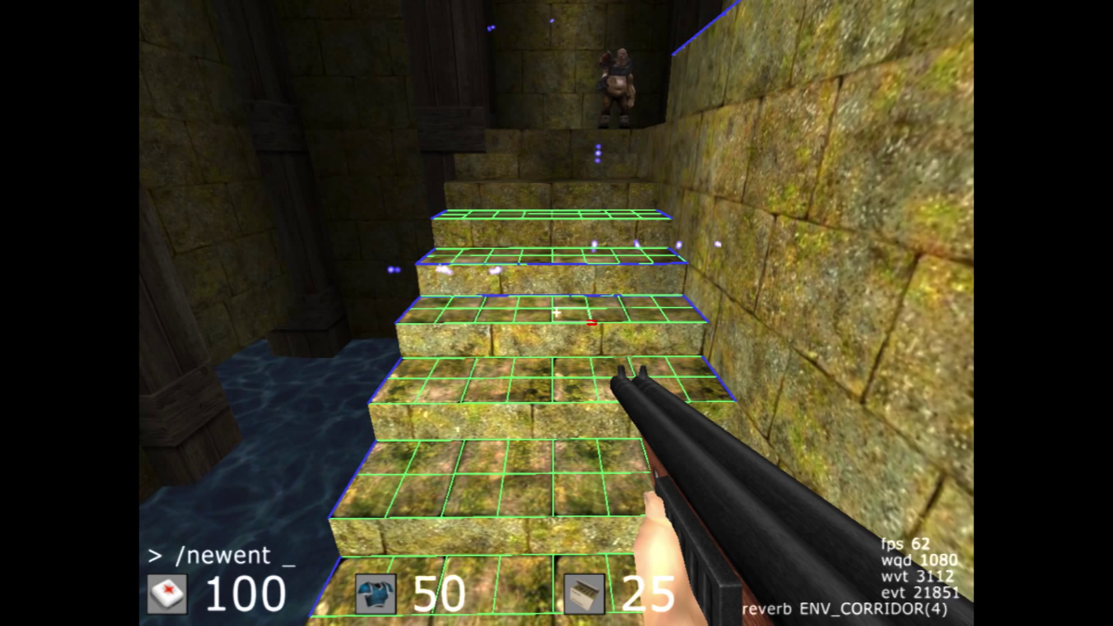
{"action": "type", "text": "trigger 1"}
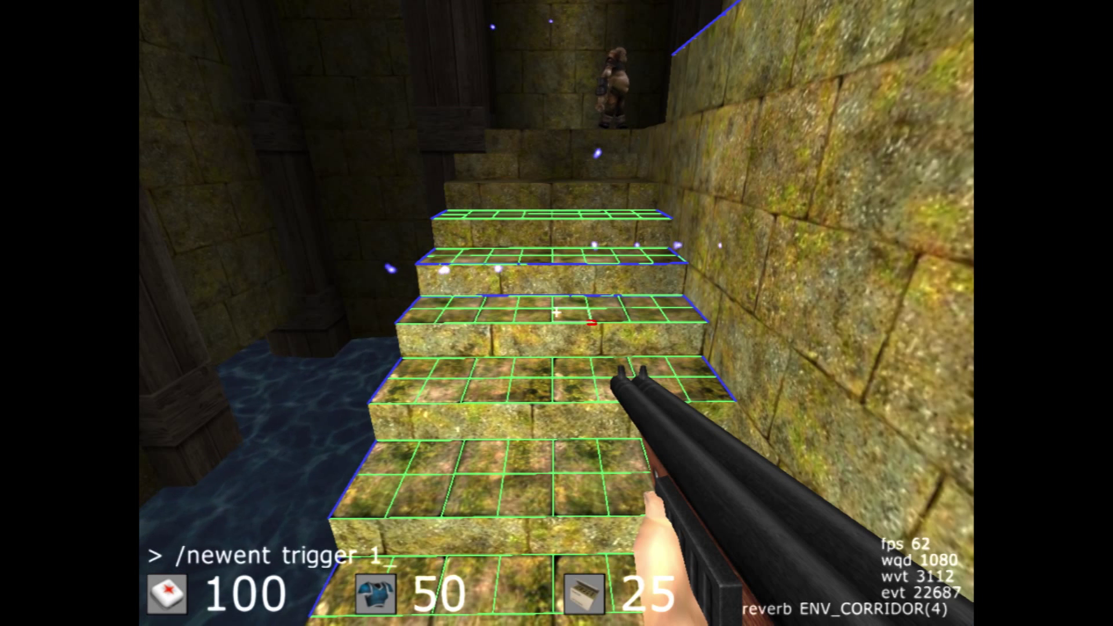
{"action": "type", "text": " 1"}
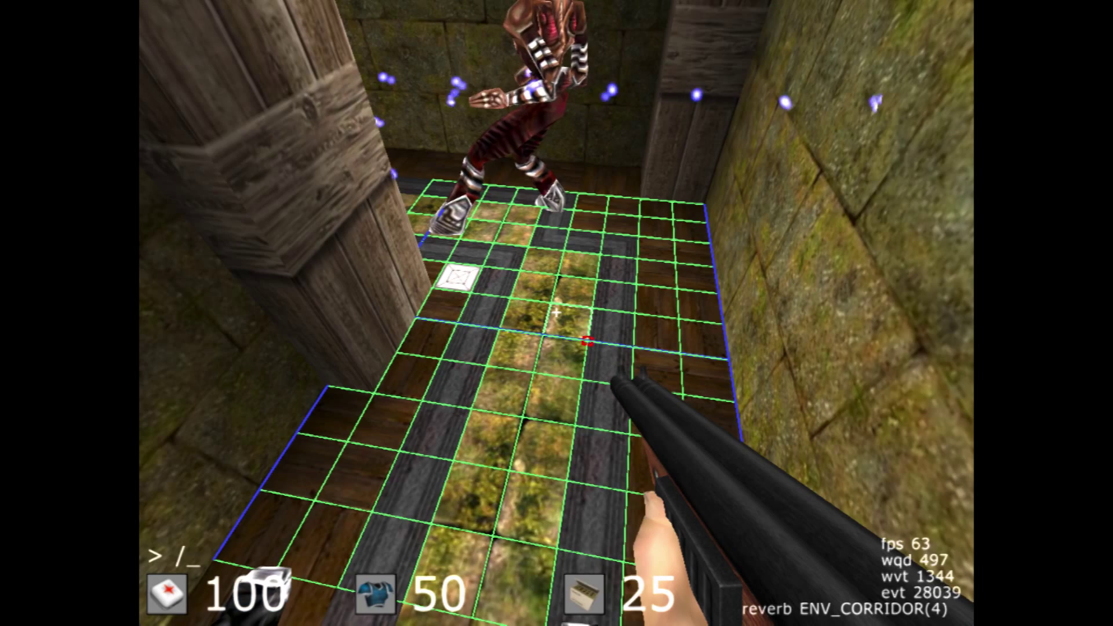
{"action": "type", "text": "newent trigger "}
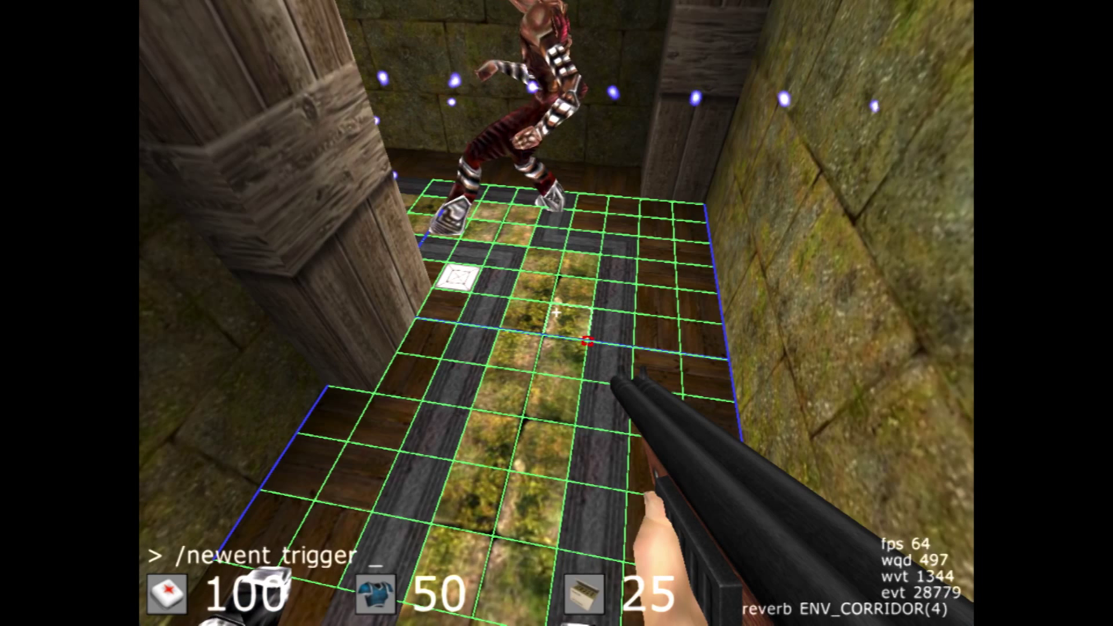
{"action": "type", "text": "2 1"}
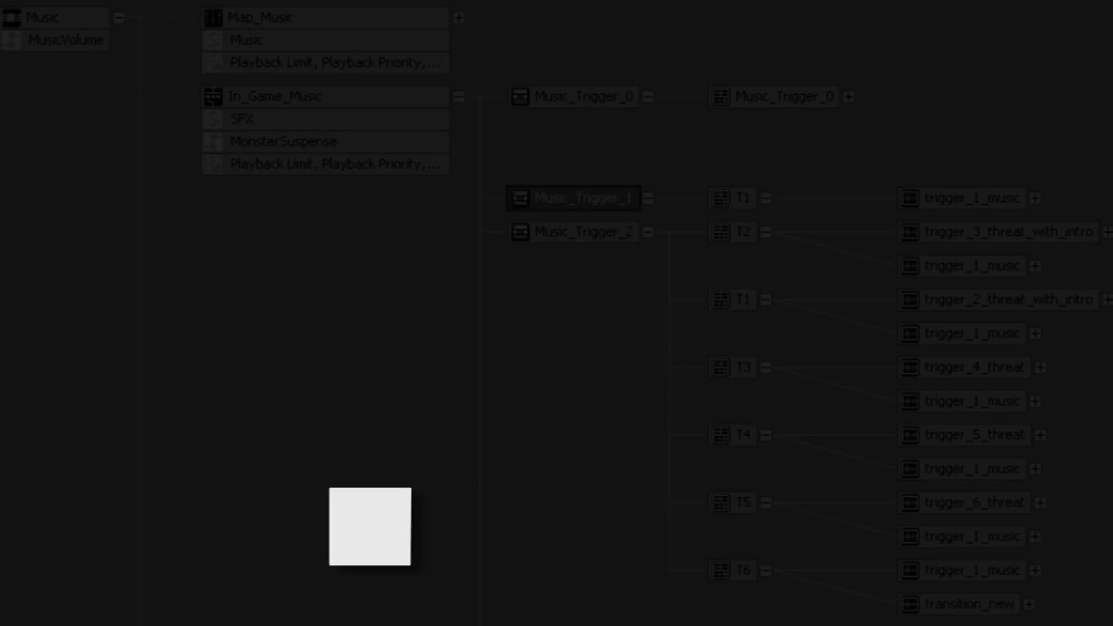